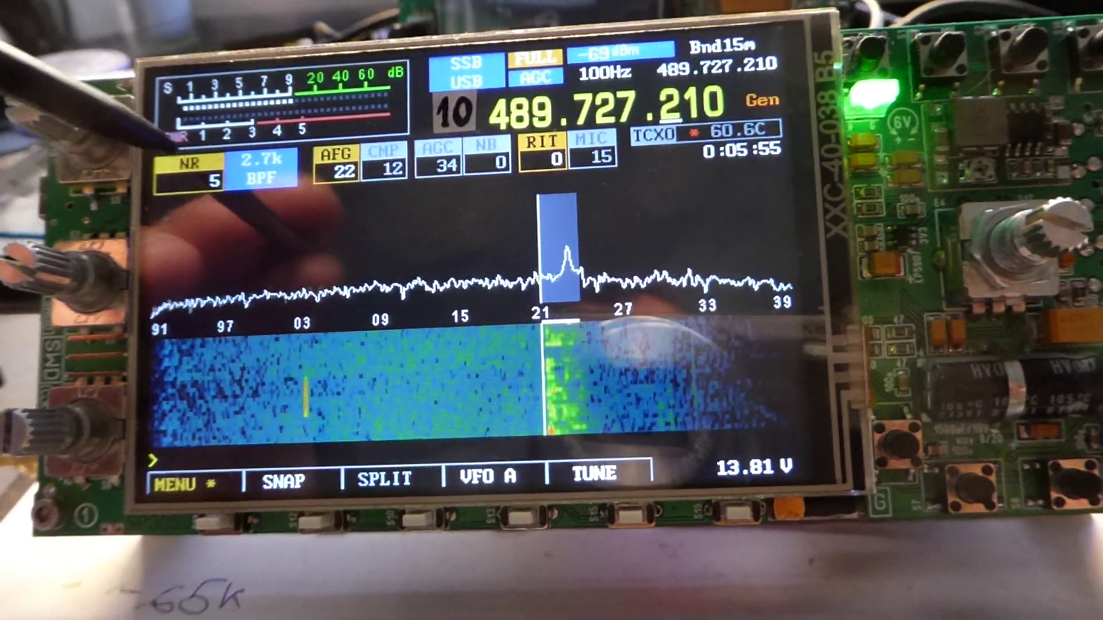
# - Turn DSP processing off briefly, then restore NR noise reduction at level 5
pyautogui.click(177, 142)
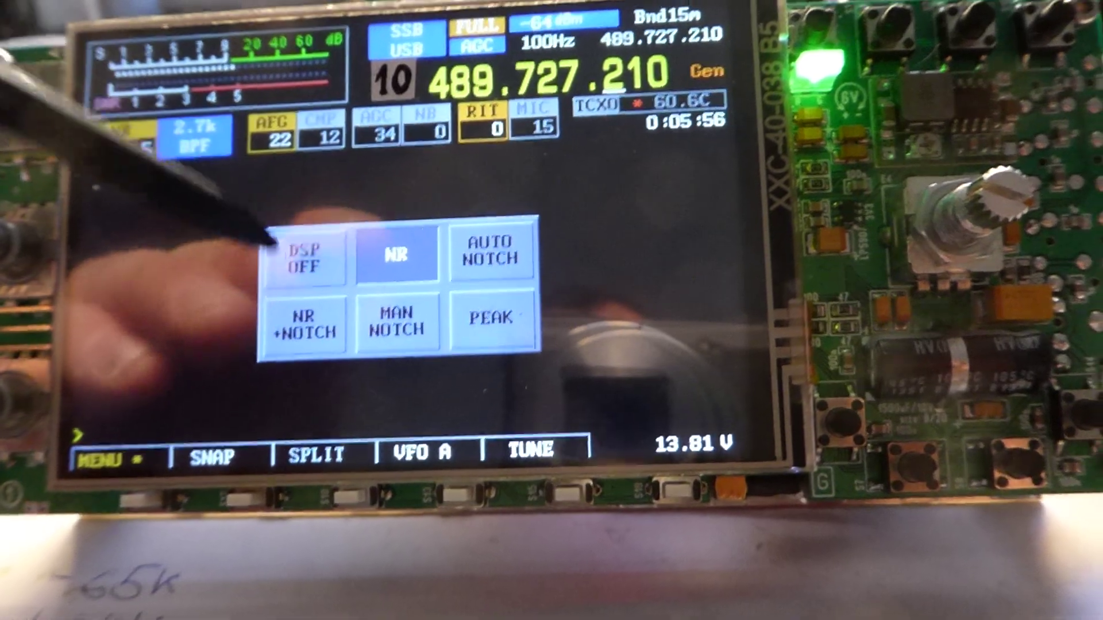
pyautogui.click(366, 284)
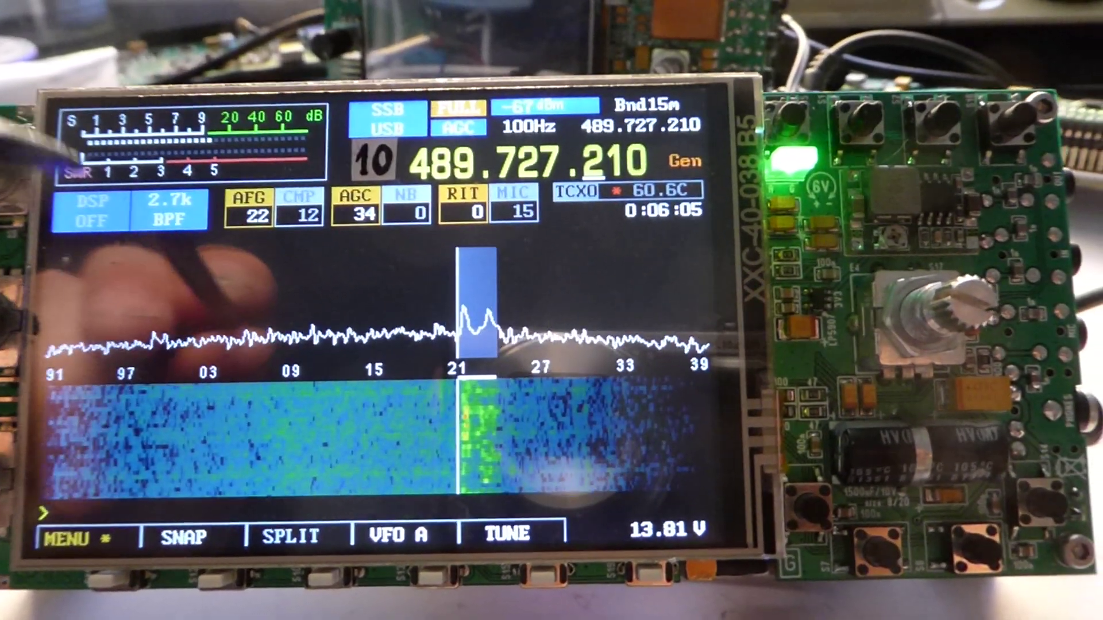
pyautogui.click(101, 204)
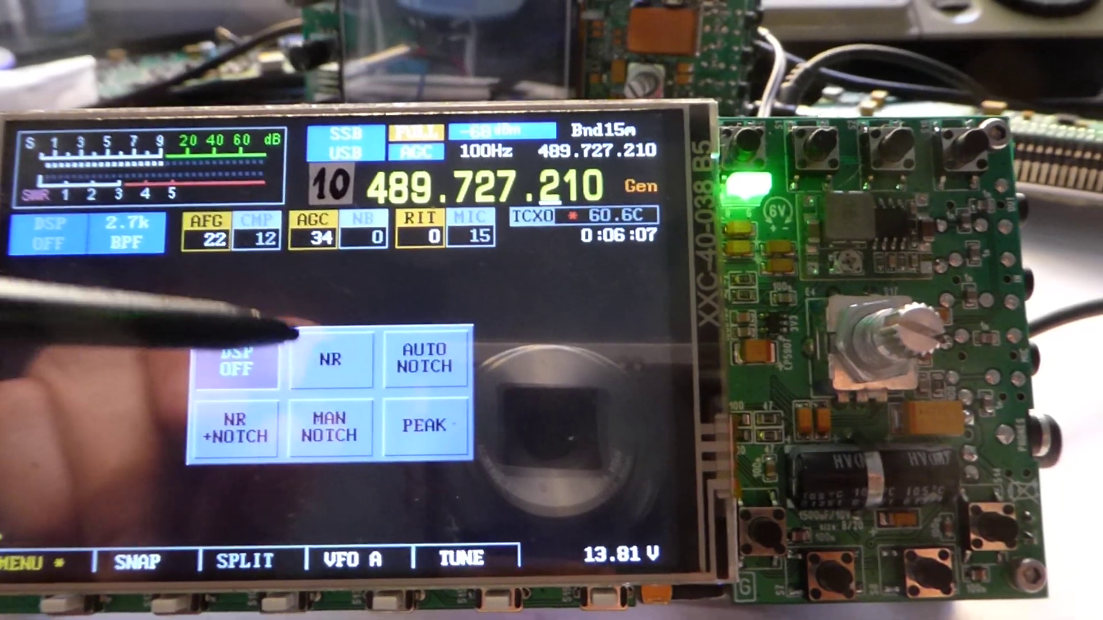
pyautogui.click(329, 360)
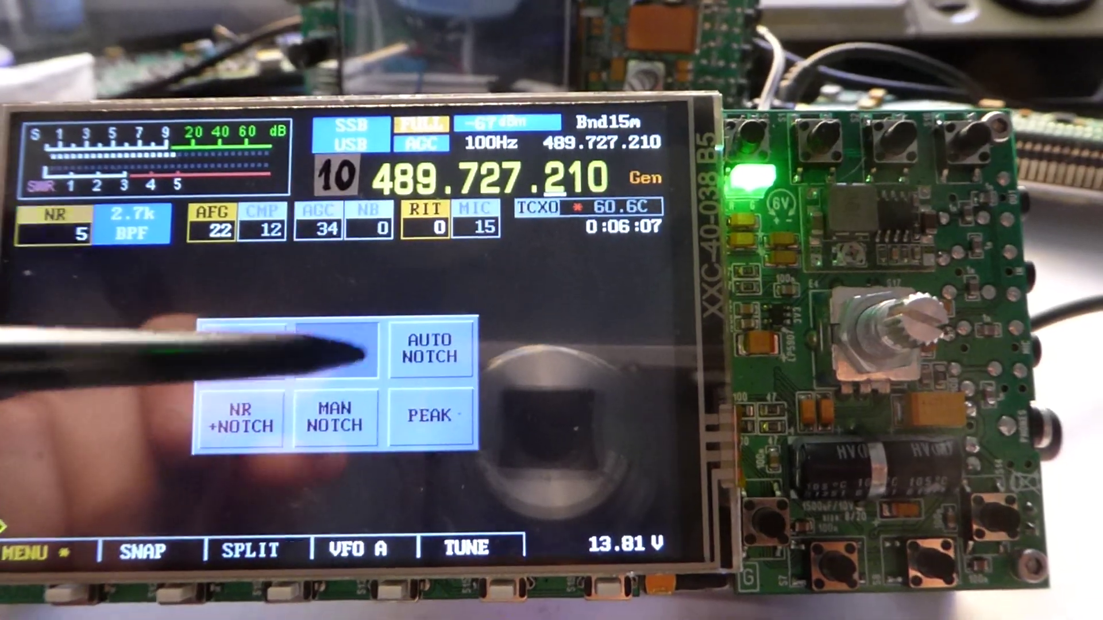